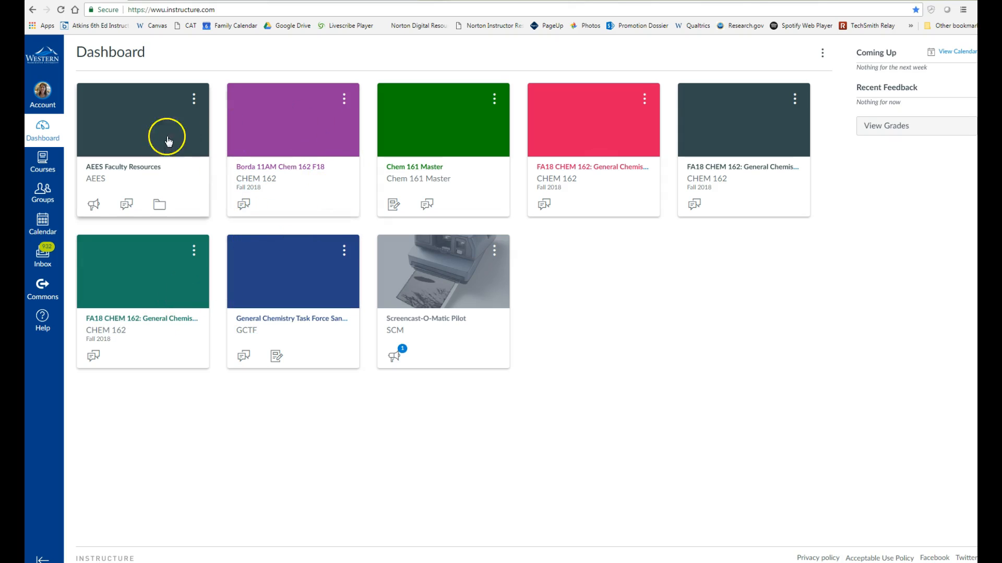
Step: Open the Borda 11AM Chem 162 F18 course, note its course ID 1236414, and return to the Dashboard
click(276, 181)
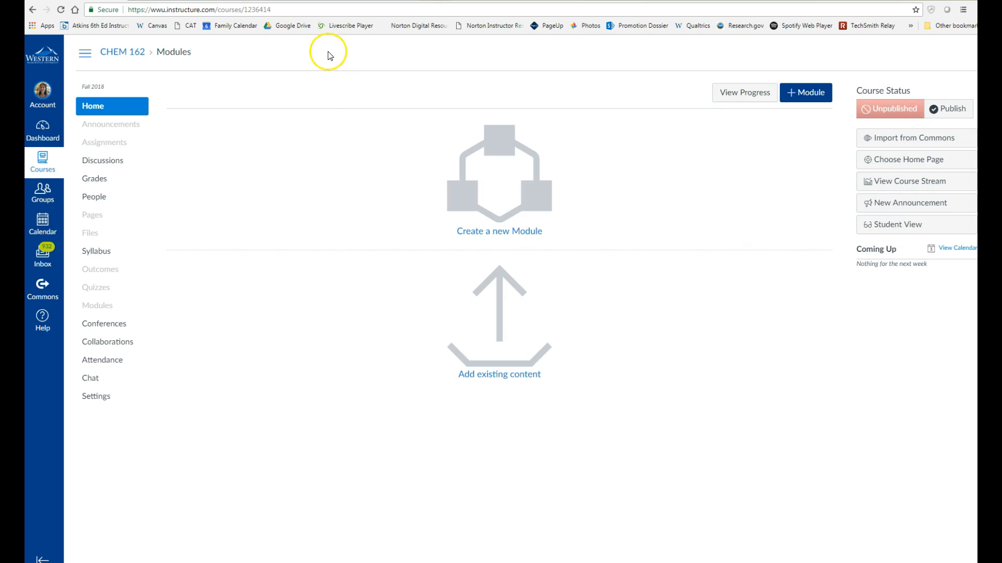
click(280, 11)
click(280, 10)
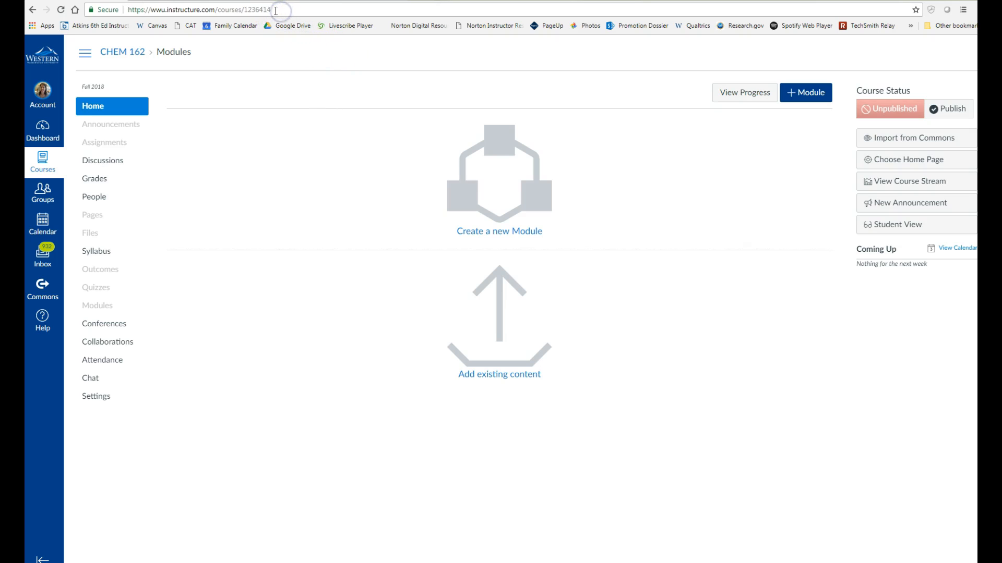
double_click(247, 9)
click(48, 140)
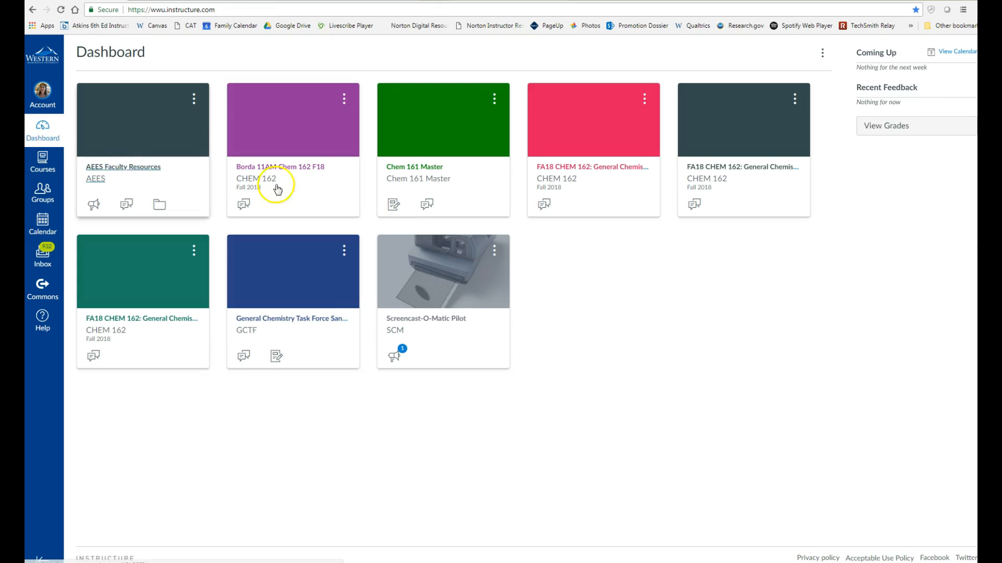
Step: In the first FA18 CHEM 162 course, open section 43775 under Settings and start cross-listing it
click(620, 172)
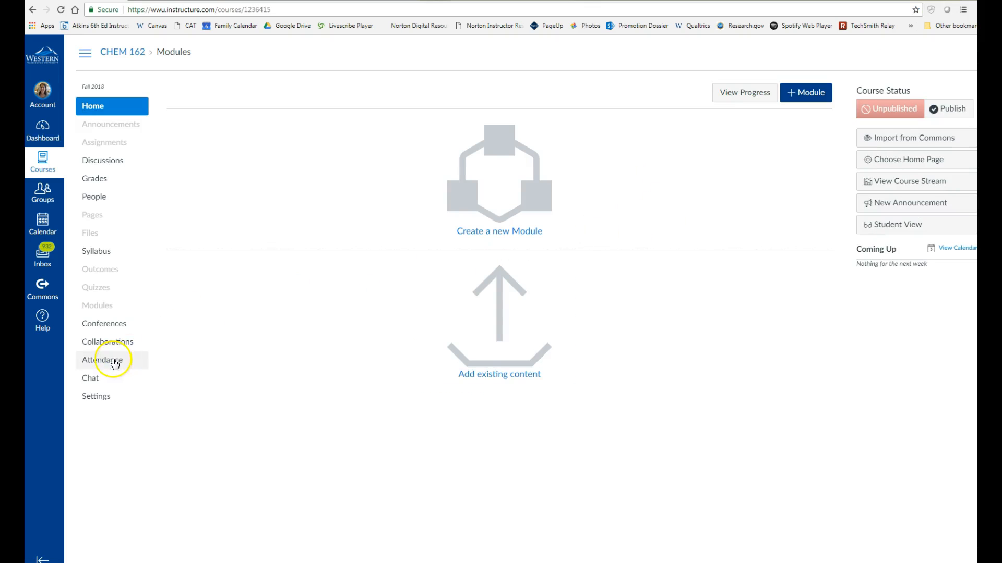
click(108, 400)
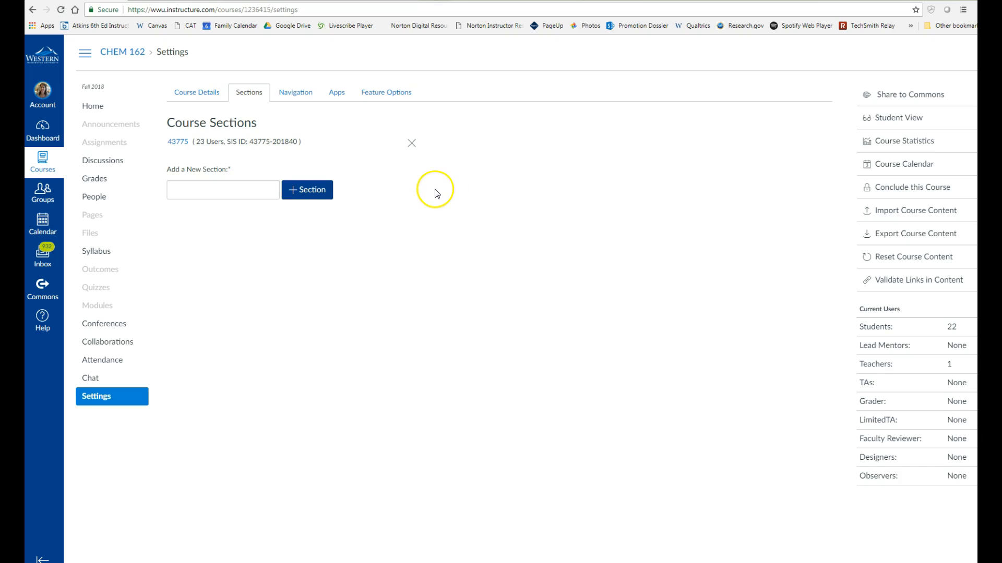
click(175, 147)
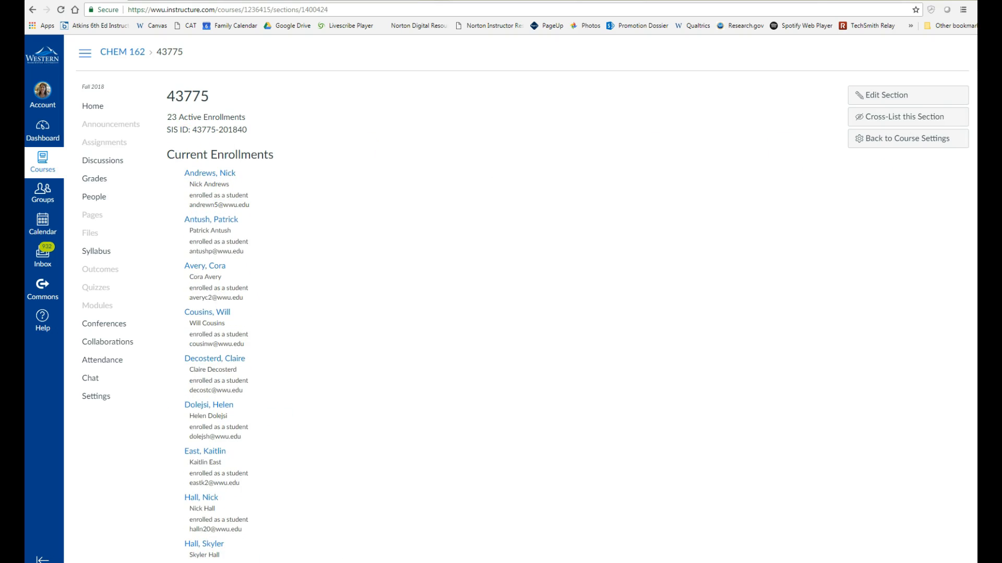
click(913, 118)
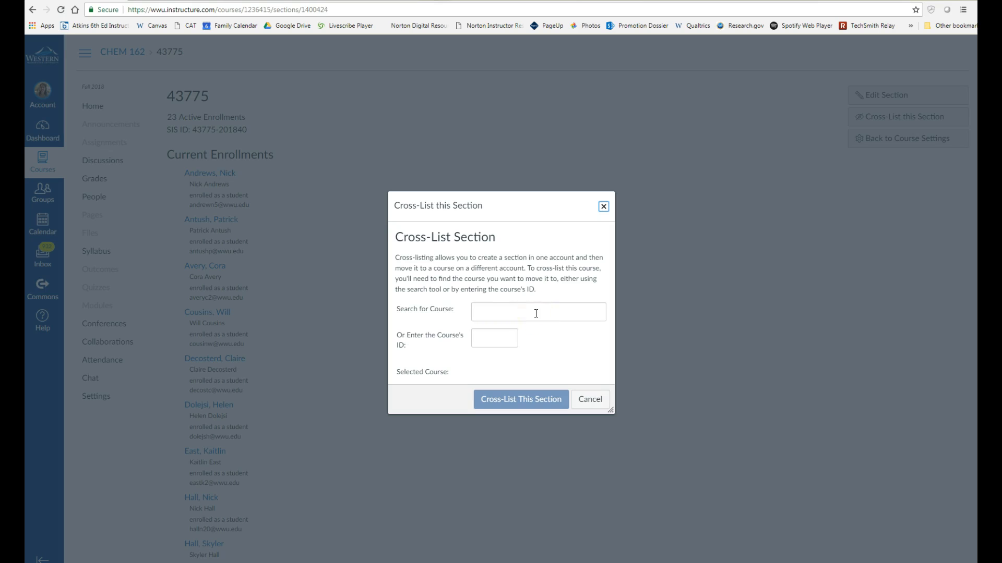
Step: Search 'borda', select Borda 11AM Chem 162 F18, and cross-list section 43775 into it
click(505, 337)
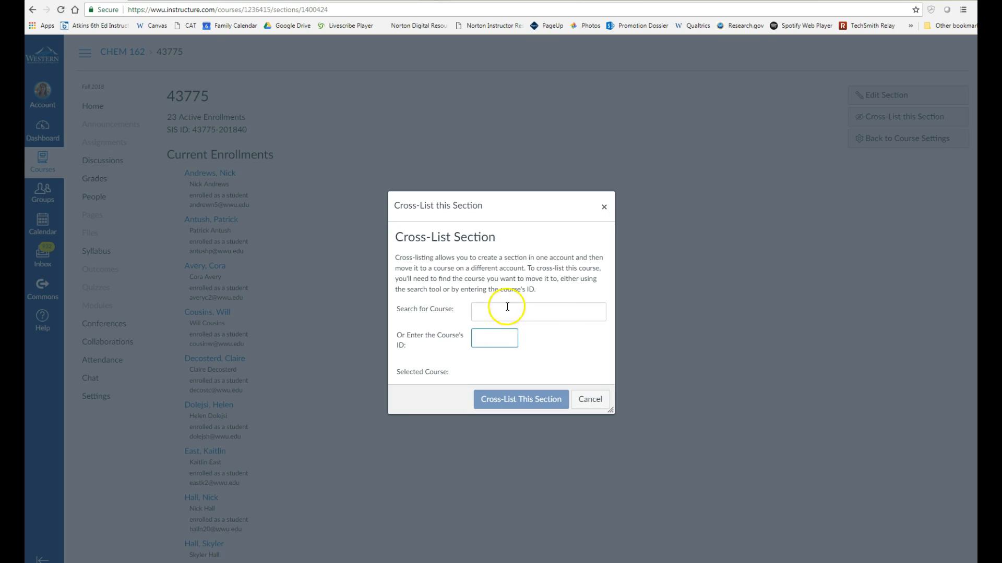
click(511, 313)
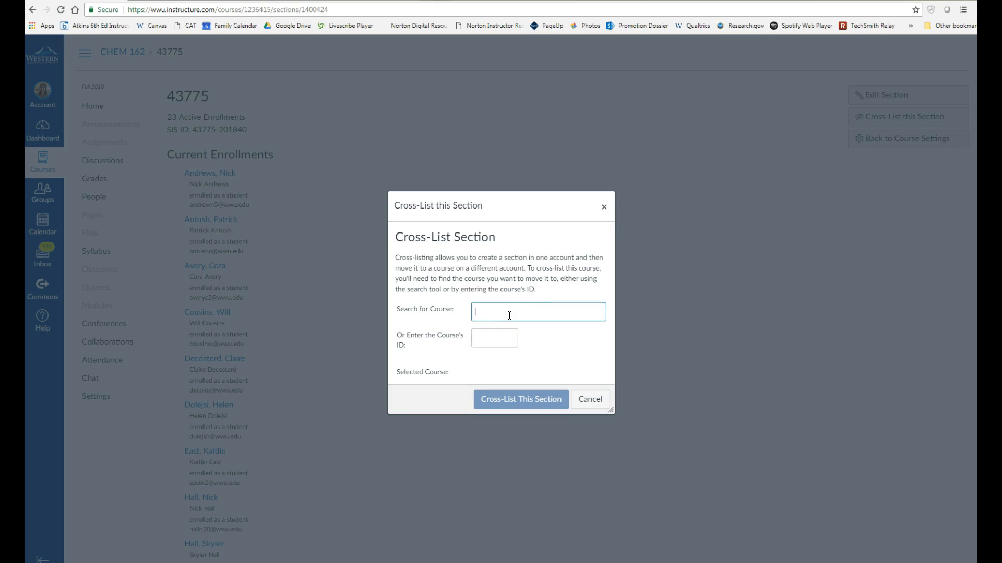
text(bord)
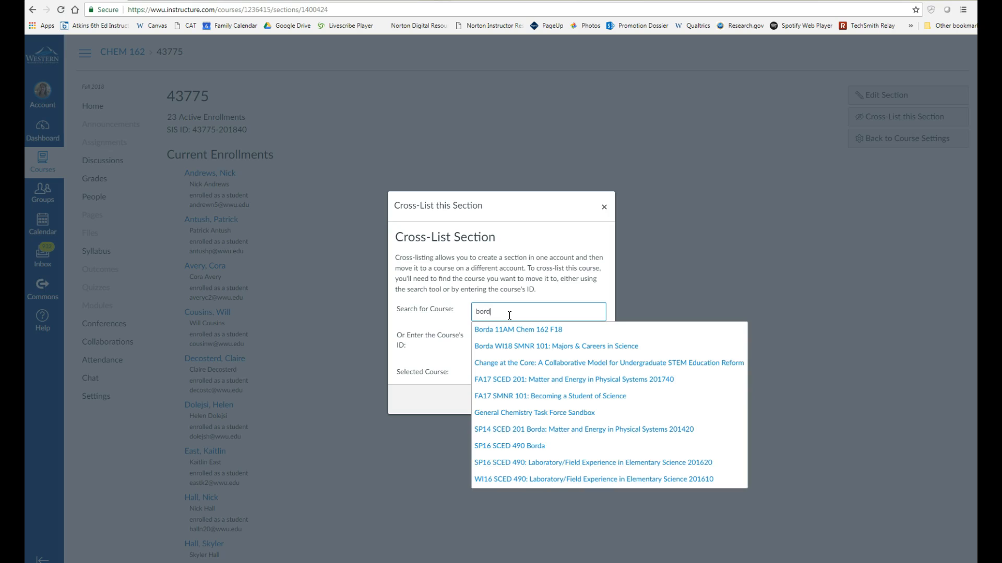
text(a)
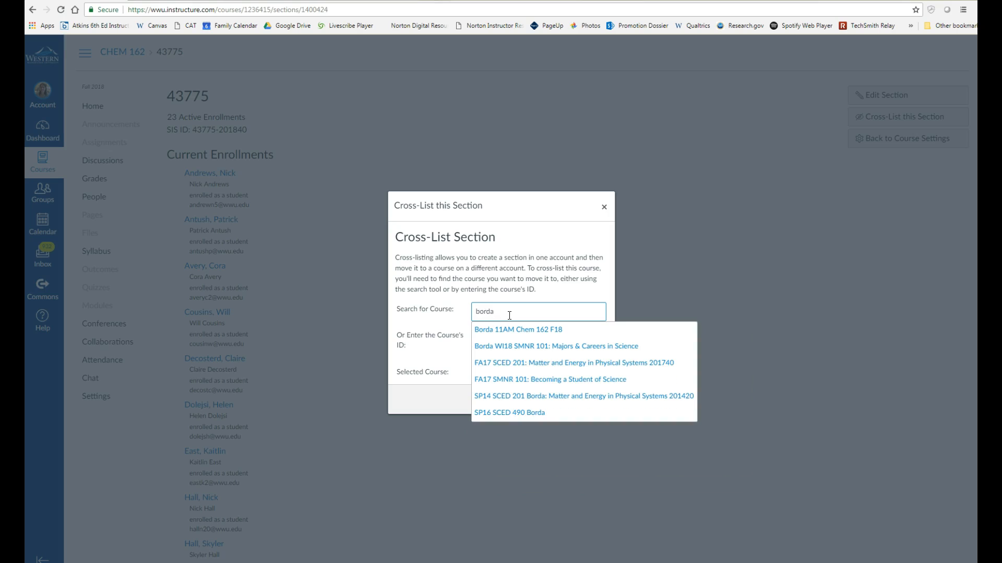
click(533, 330)
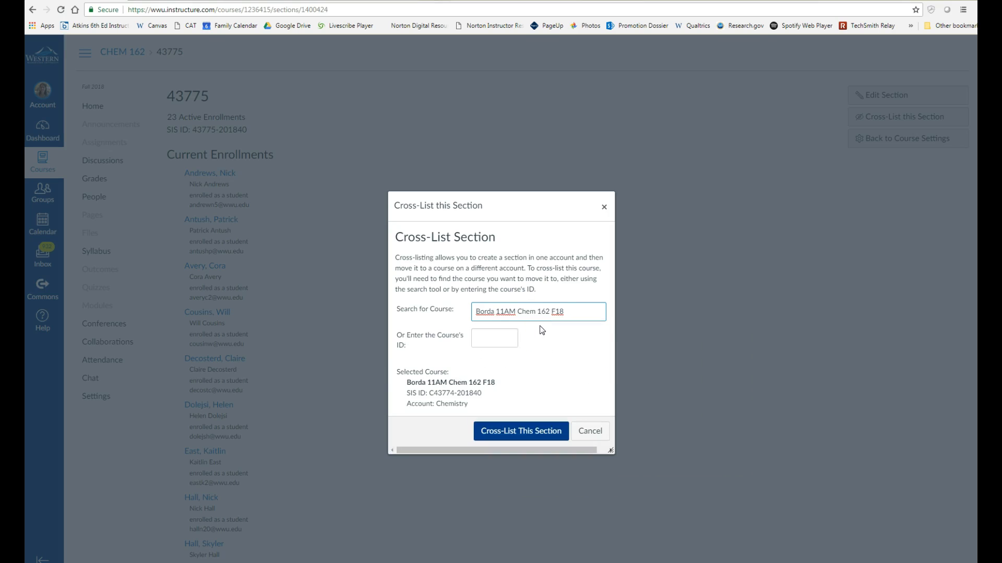
click(541, 434)
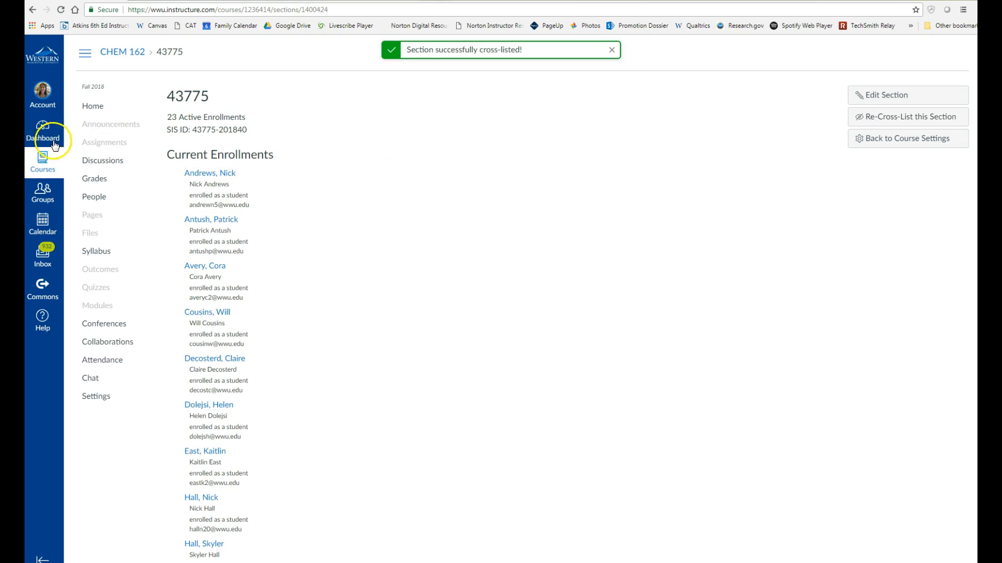
Step: Open the Borda 11AM Chem 162 F18 course's People roster
click(44, 167)
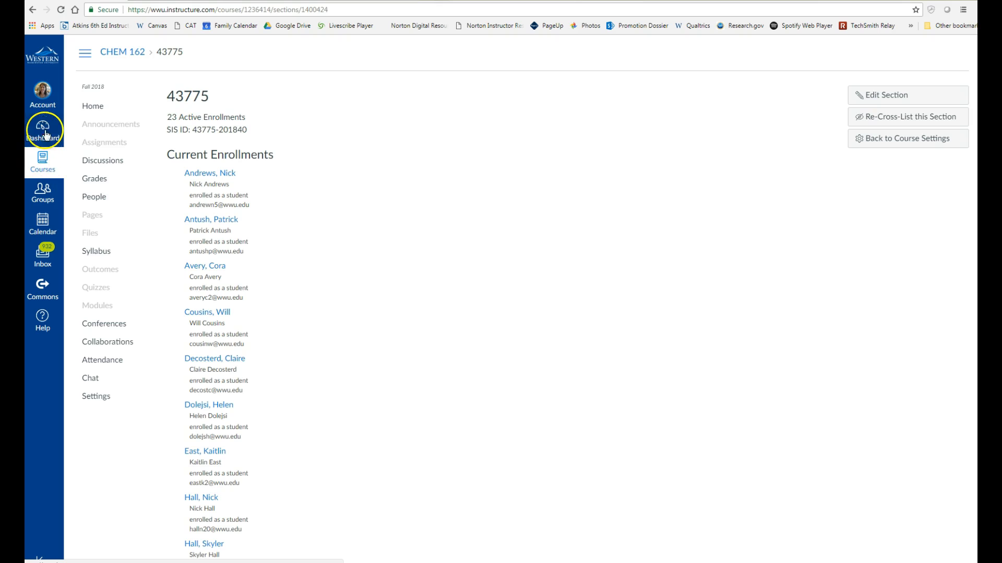
click(45, 163)
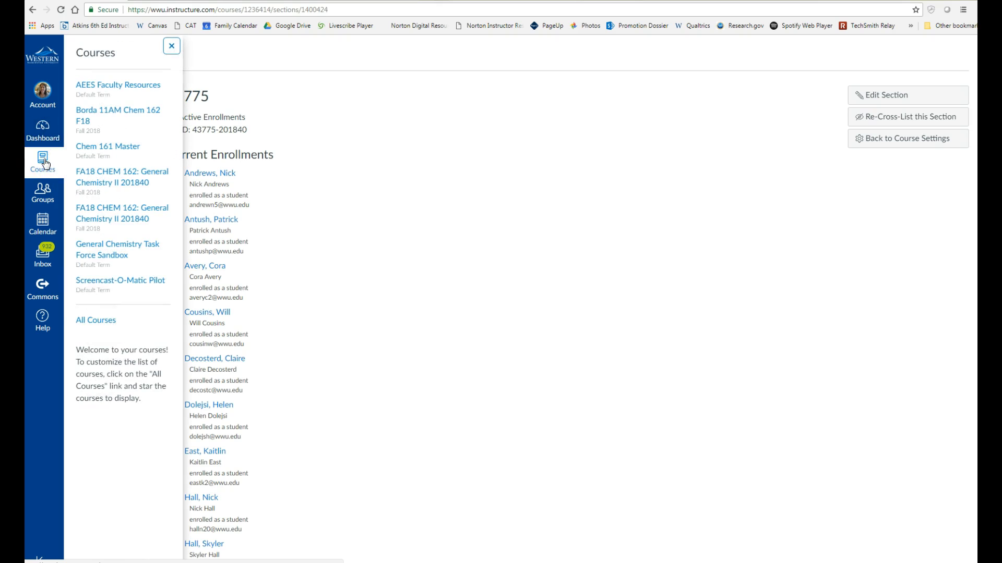
click(134, 116)
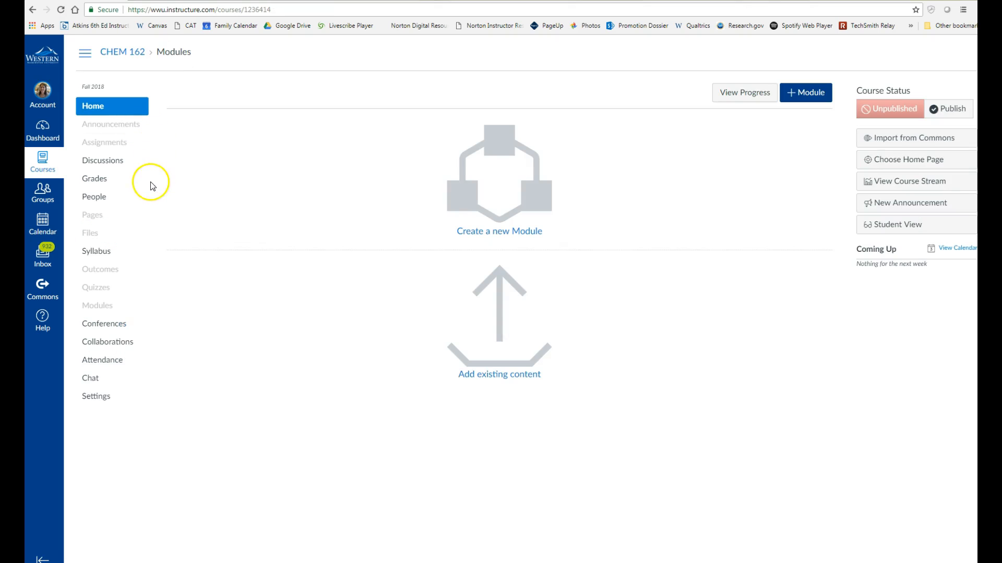
click(99, 199)
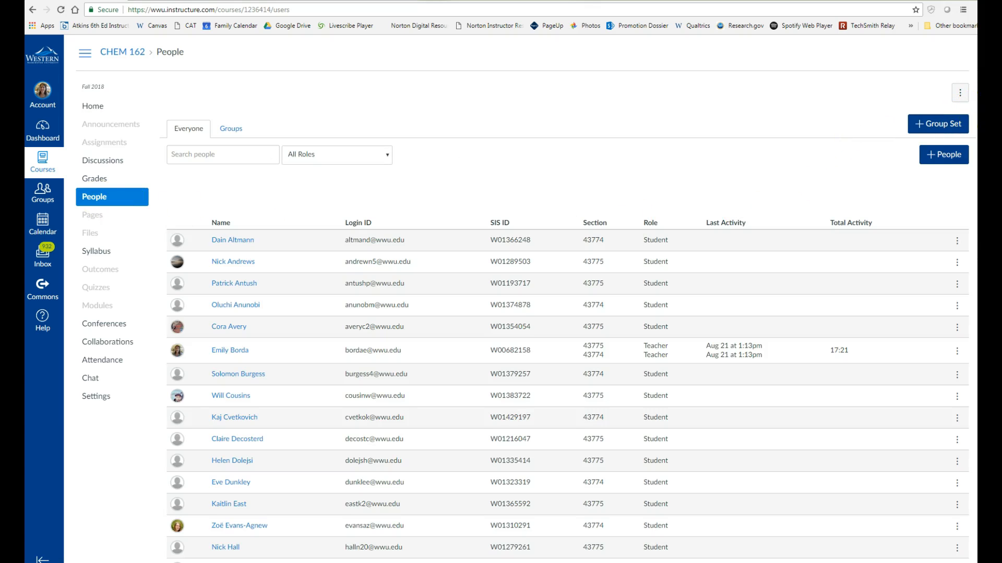
Step: Scroll the roster to confirm students from sections 43774 and 43775 both appear
scroll(522, 297, down, 9)
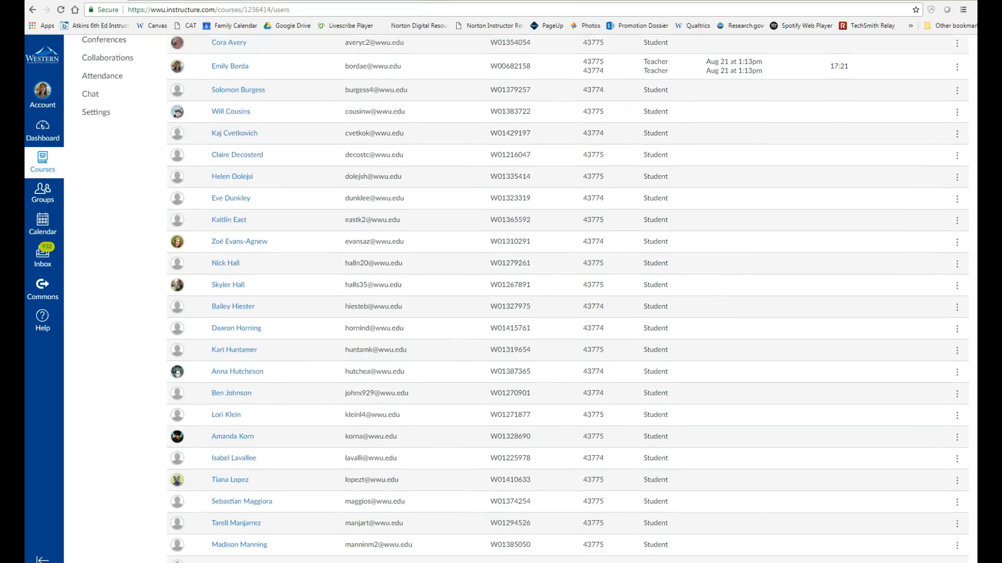
scroll(568, 298, down, 4)
scroll(568, 298, up, 5)
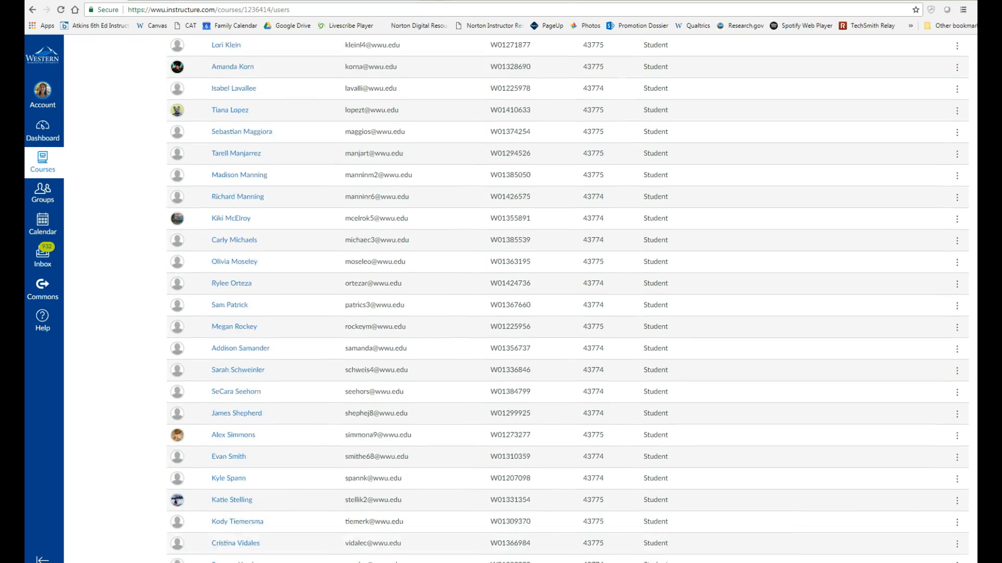
scroll(522, 297, up, 7)
scroll(522, 297, down, 4)
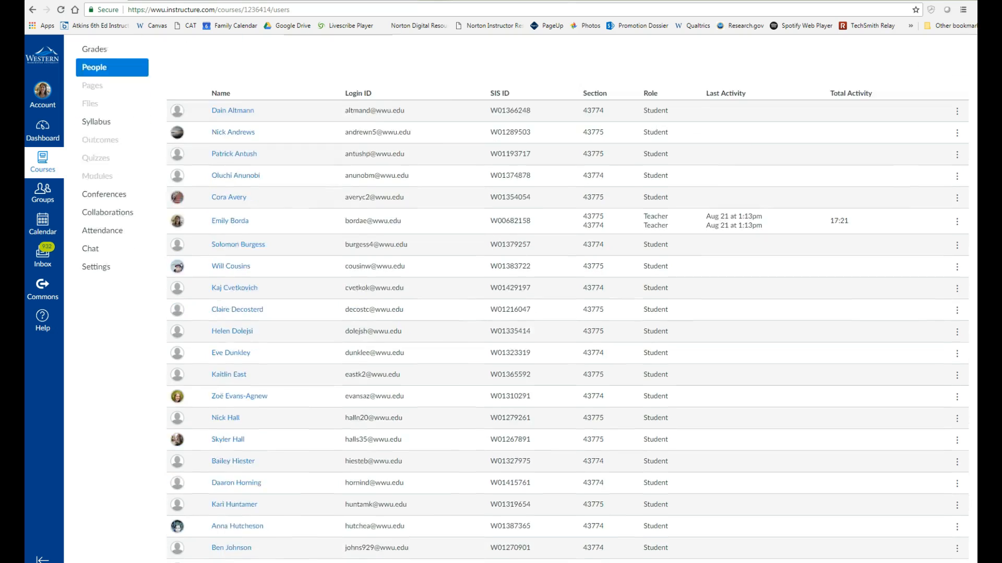
scroll(521, 297, down, 1)
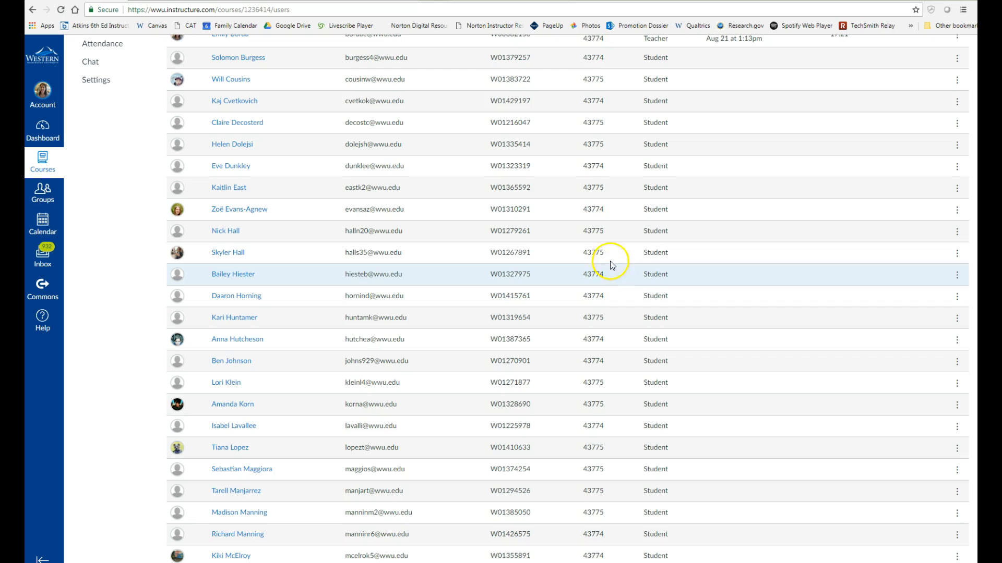
scroll(209, 256, up, 6)
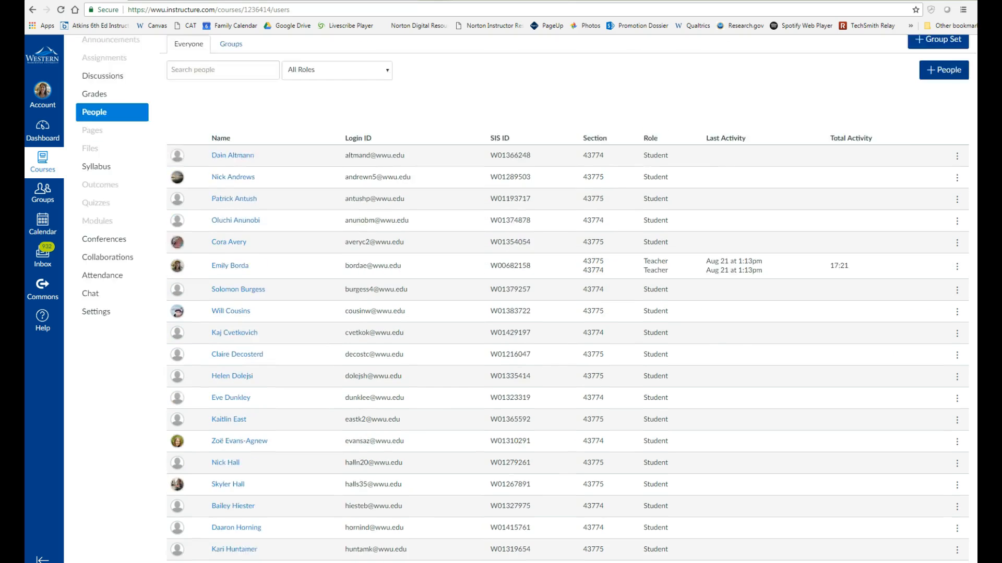
click(120, 201)
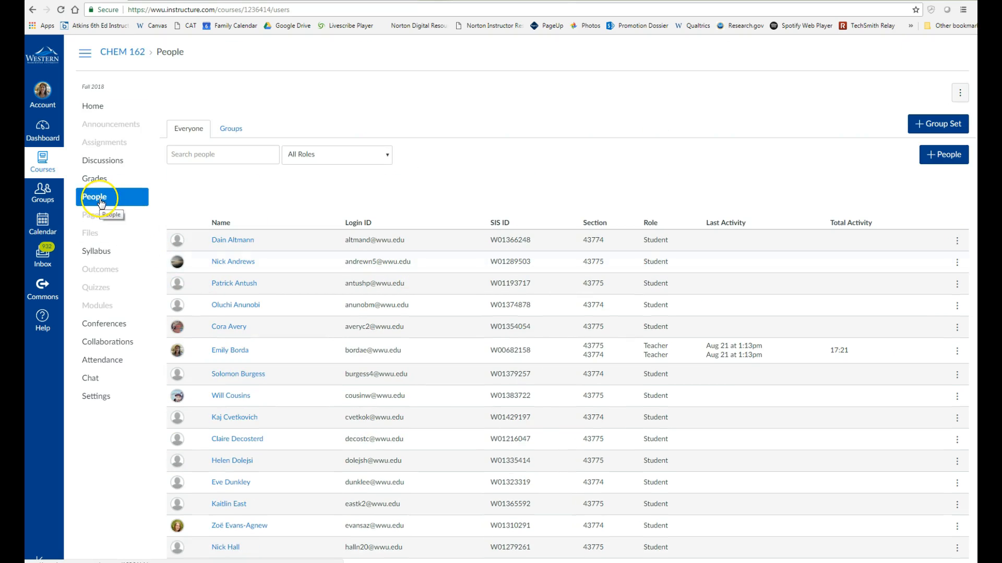
Step: In the next FA18 CHEM 162 course, open Settings > Sections and start cross-listing section 43776
click(44, 170)
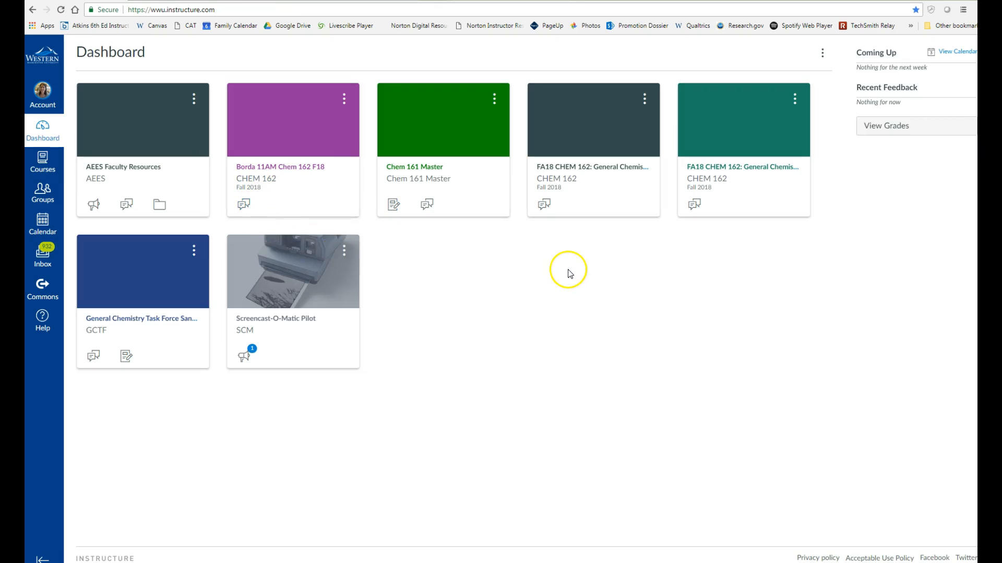
click(604, 173)
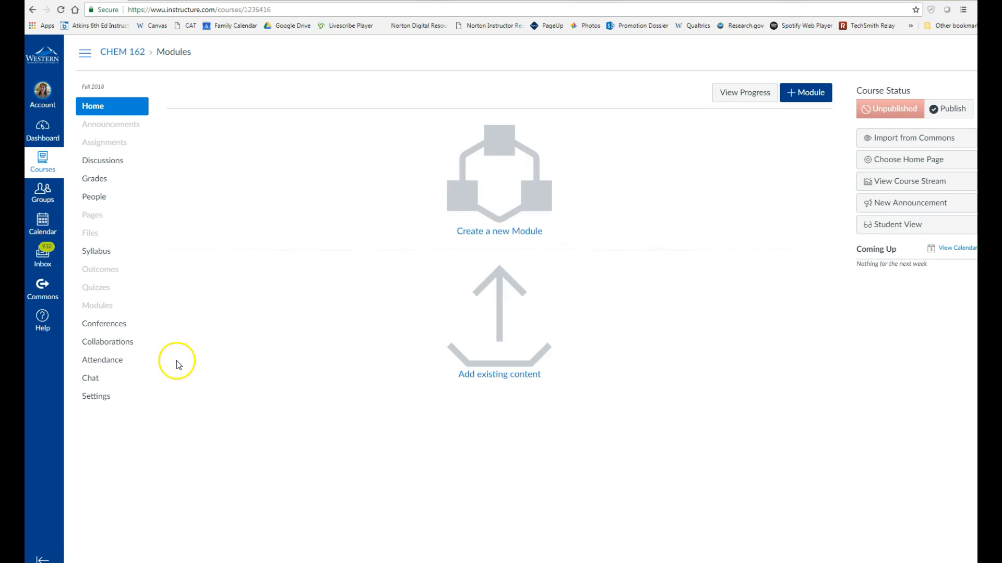
click(98, 397)
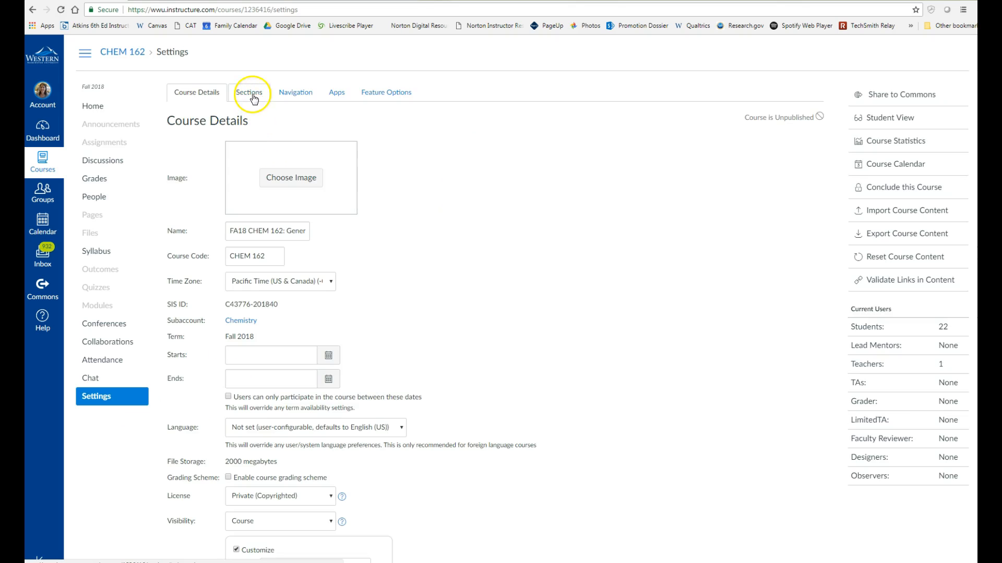
click(249, 92)
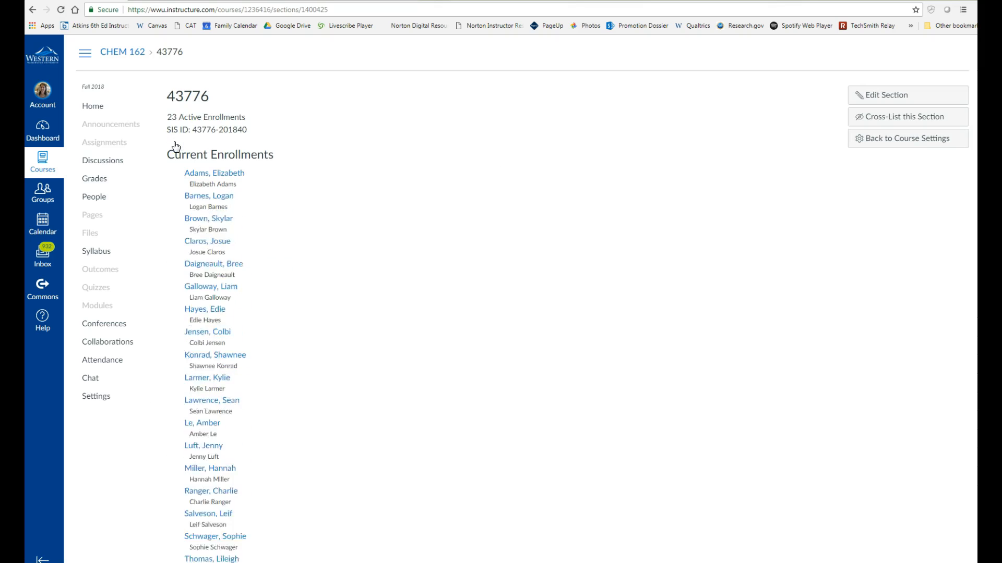
click(882, 116)
Step: Search 'borda' and cross-list section 43776 into Borda 11AM Chem 162 F18
click(509, 310)
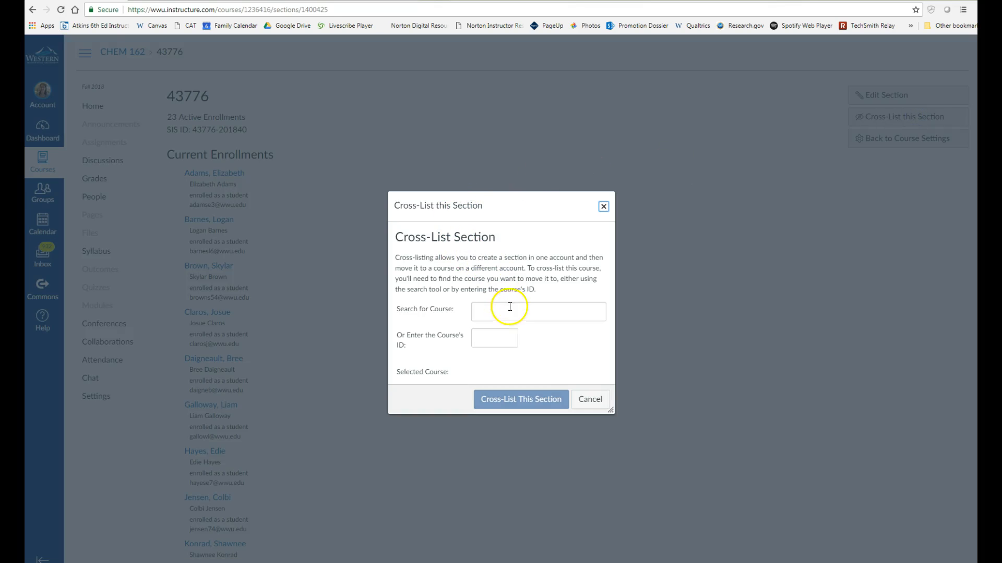
text(bord)
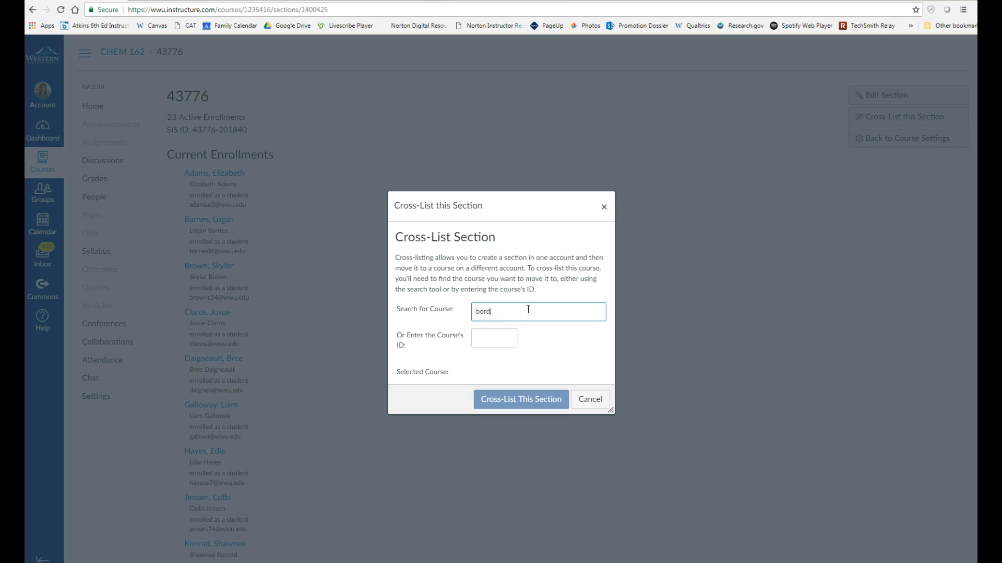
text(a)
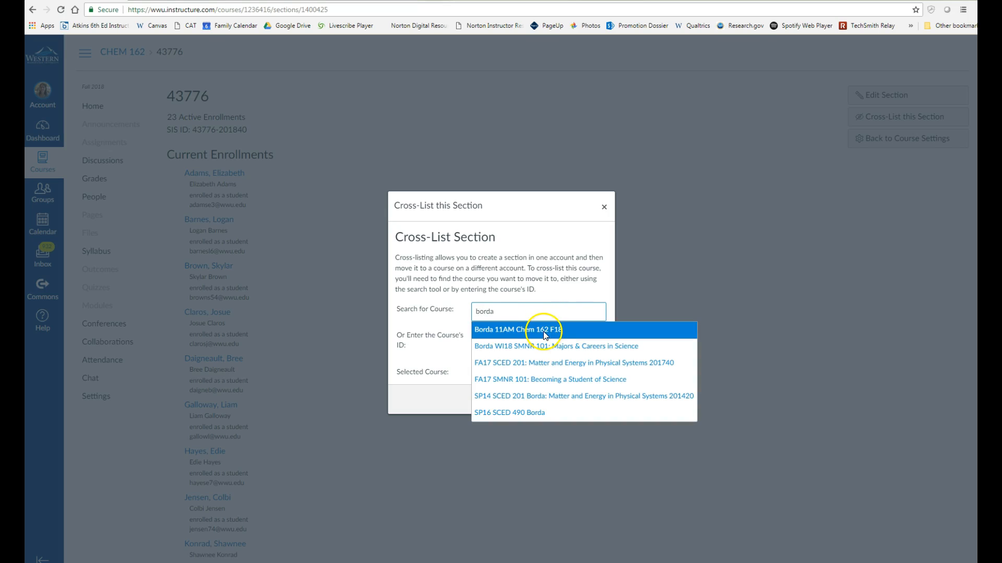
click(543, 330)
click(539, 436)
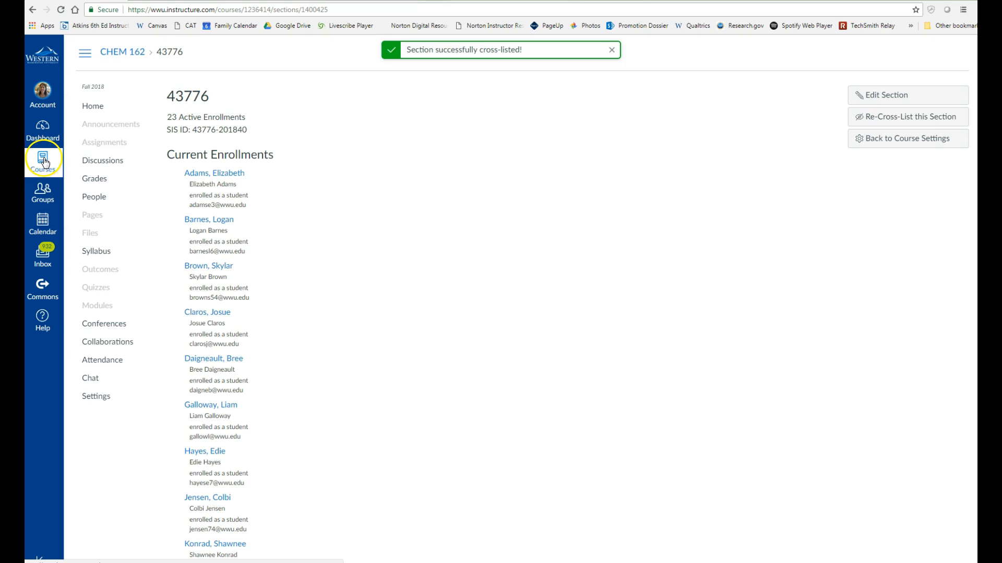
click(44, 160)
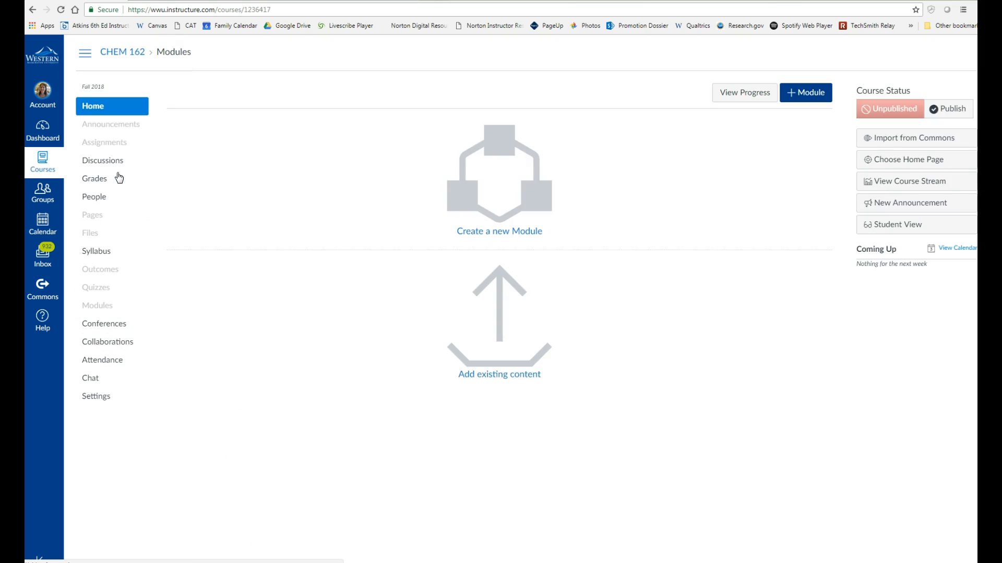
Step: Open section 43777 from Settings > Sections and start cross-listing it
click(97, 396)
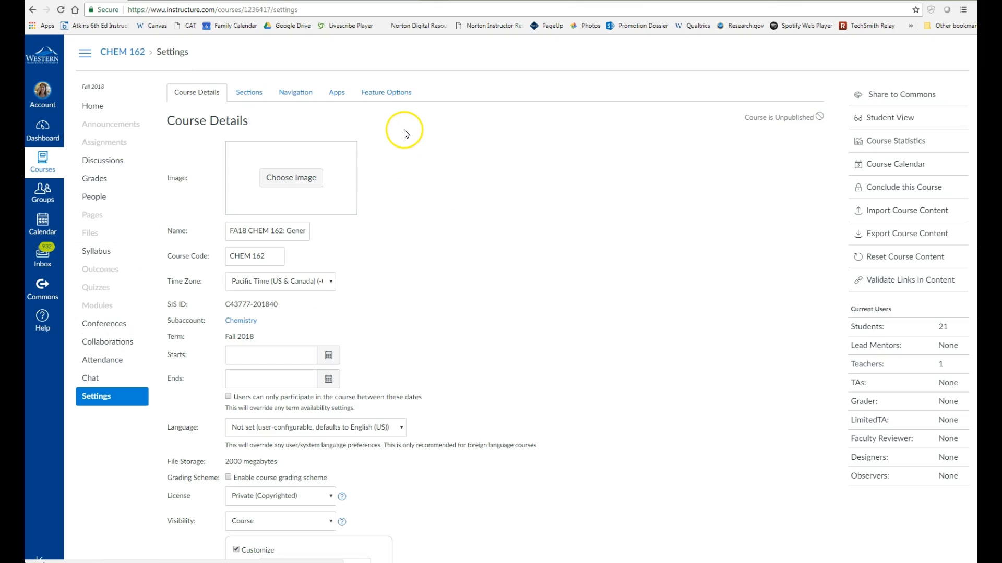
click(249, 92)
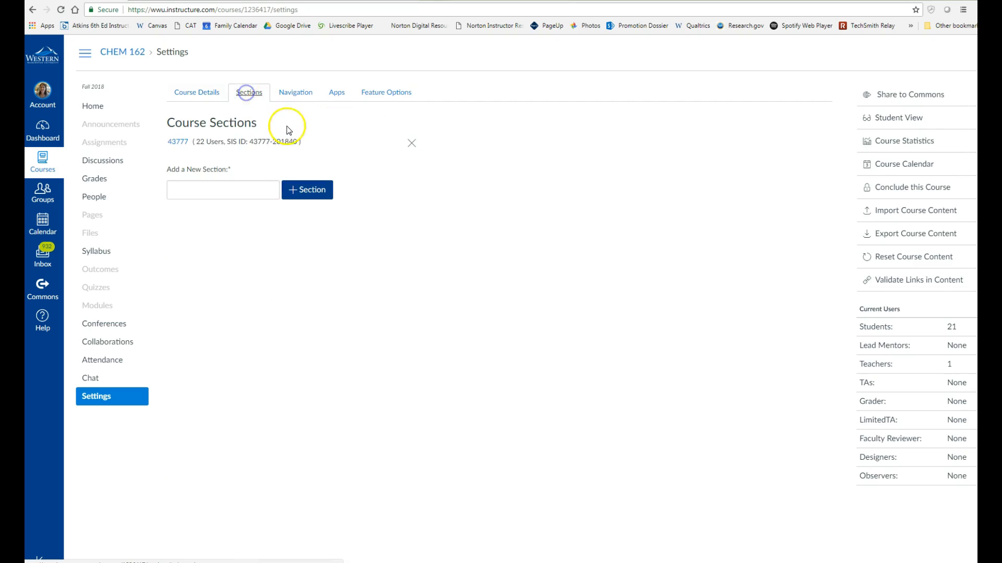
click(178, 142)
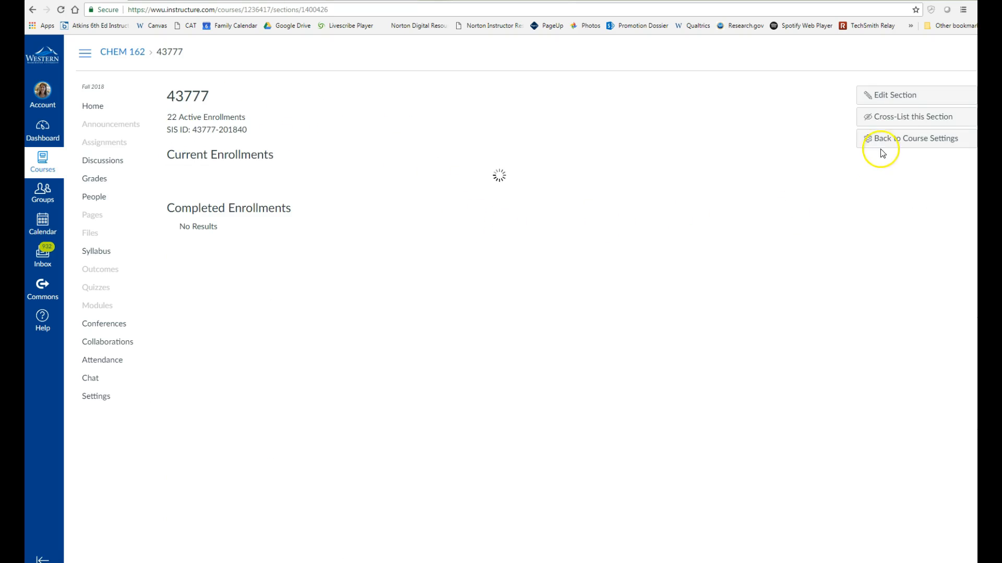
click(905, 119)
Step: Cross-list section 43777 into Borda 11AM Chem 162 F18, then go to that Borda course
click(510, 310)
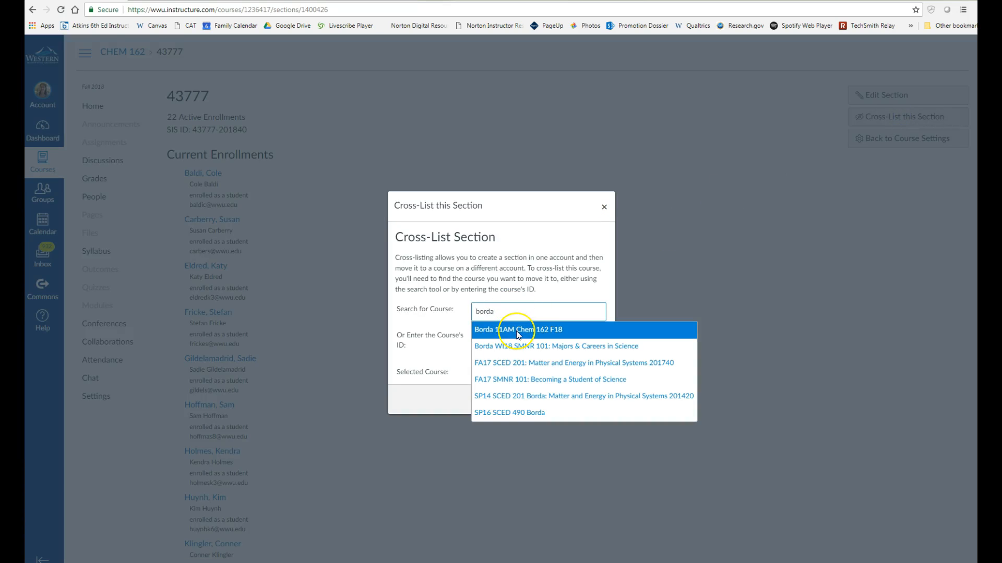
click(516, 331)
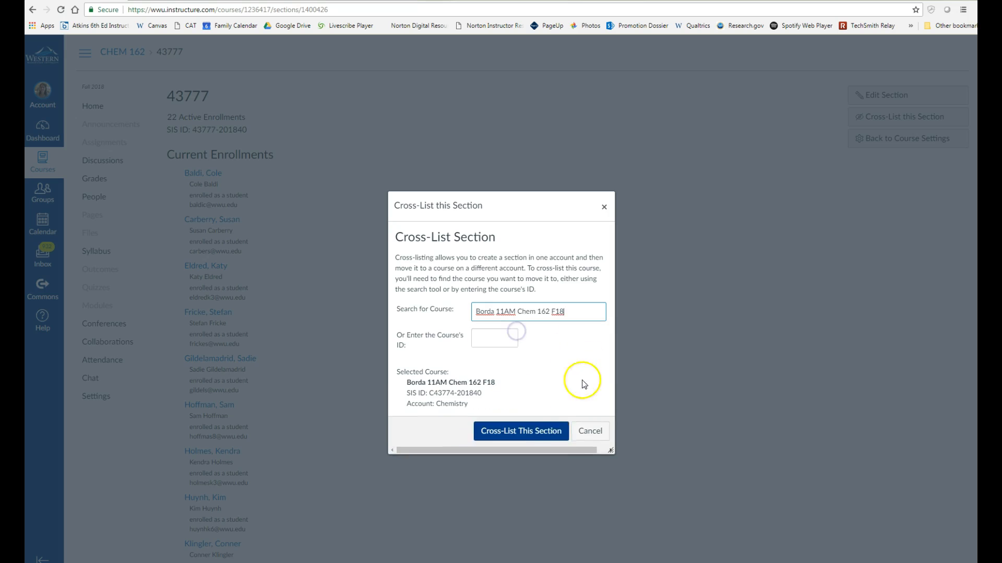
click(550, 432)
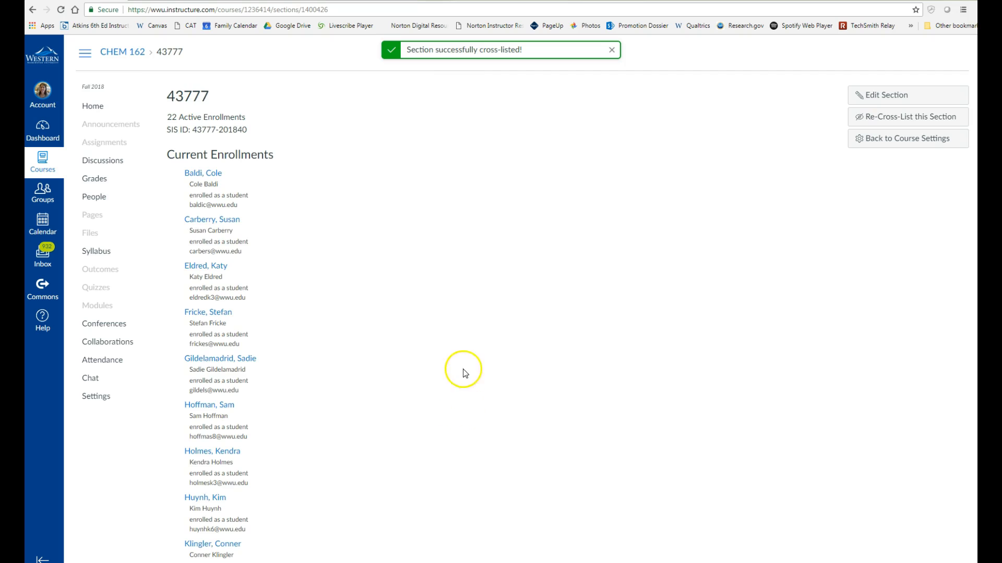
click(44, 165)
click(109, 111)
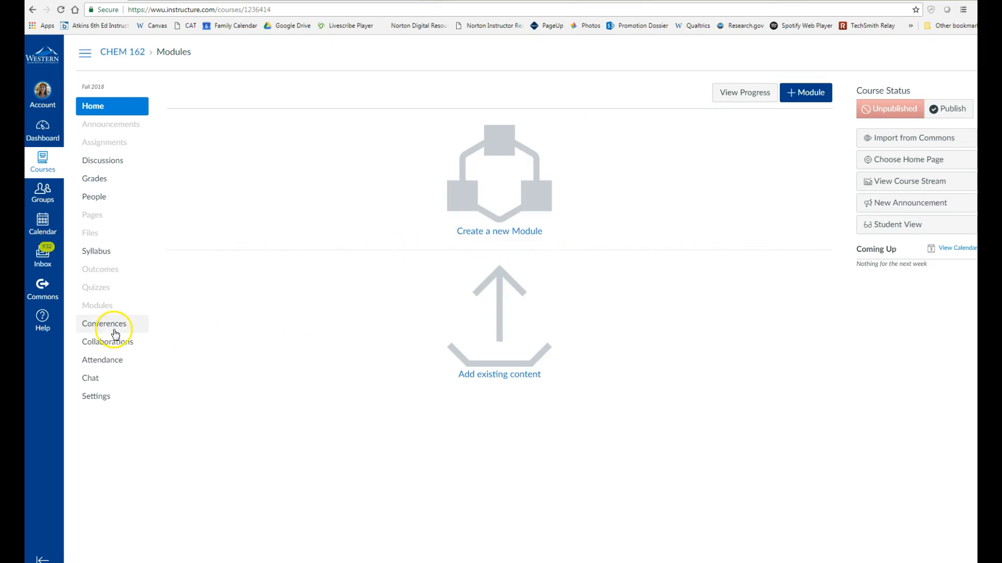
Step: Check the Borda roster, then view Settings > Sections listing 43774, 43775, 43776 and 43777
click(96, 198)
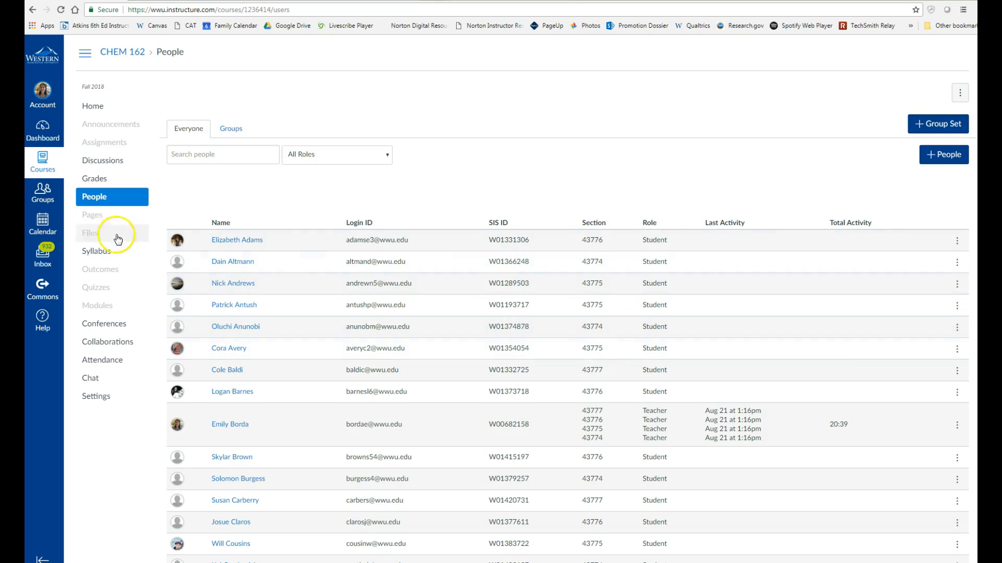
click(99, 397)
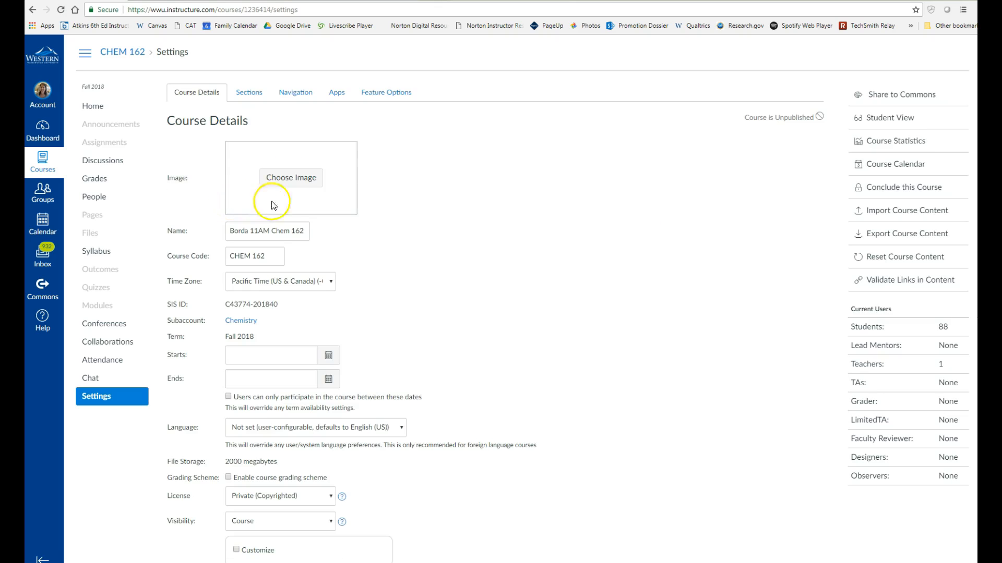
click(249, 93)
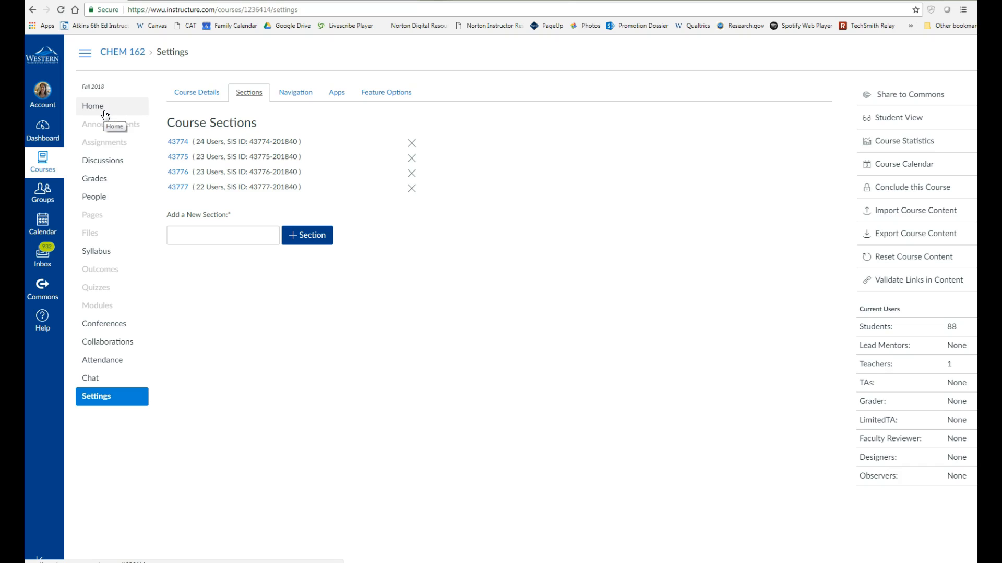
click(126, 113)
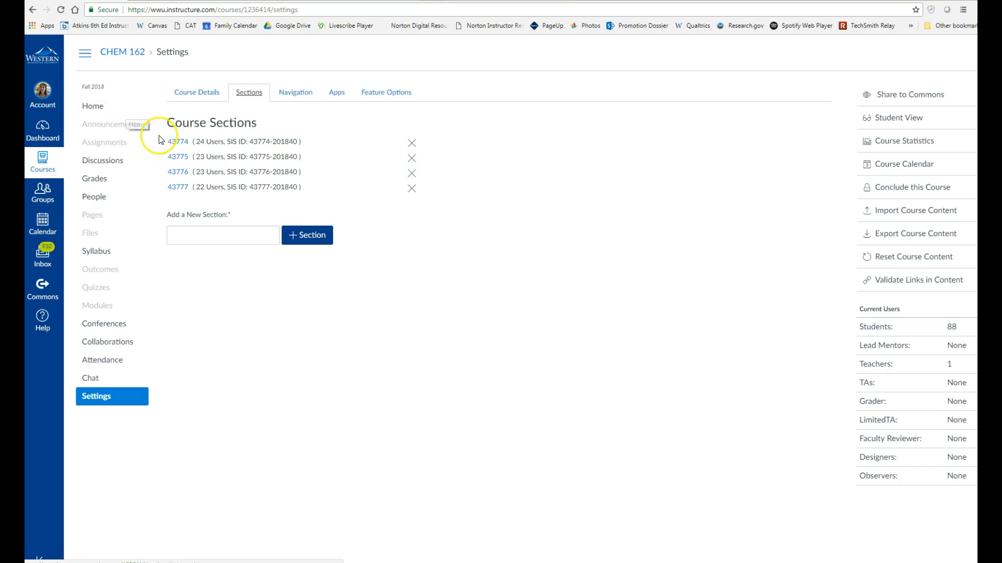